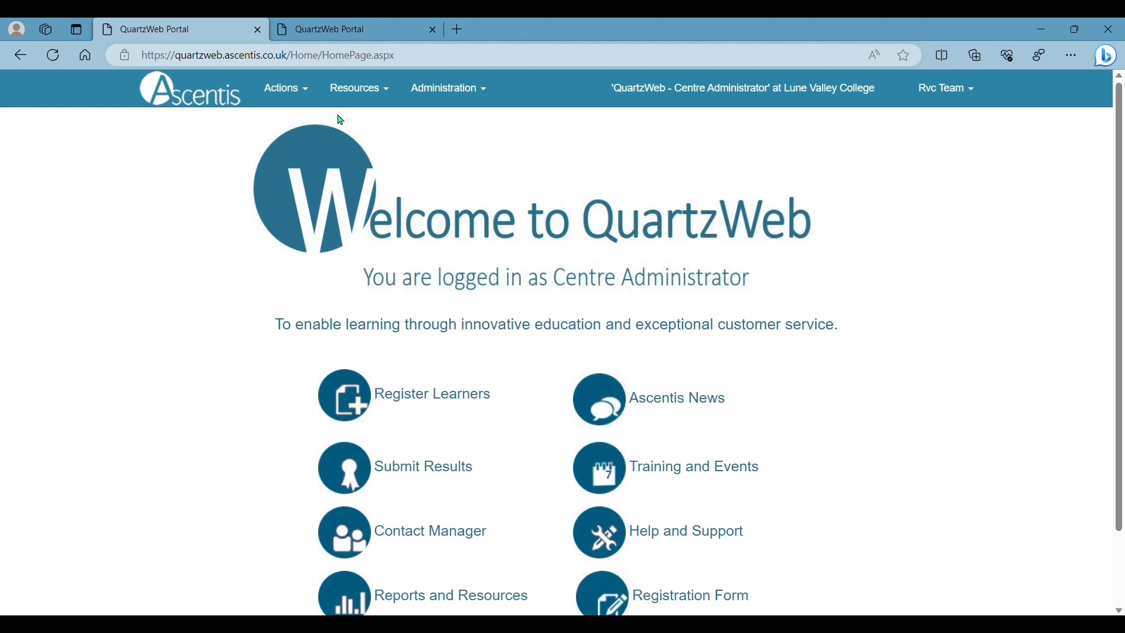
# Step: Show Your Classes from the Actions menu to list class 1565073, Level 1 Award in Internet Safety
pyautogui.click(309, 94)
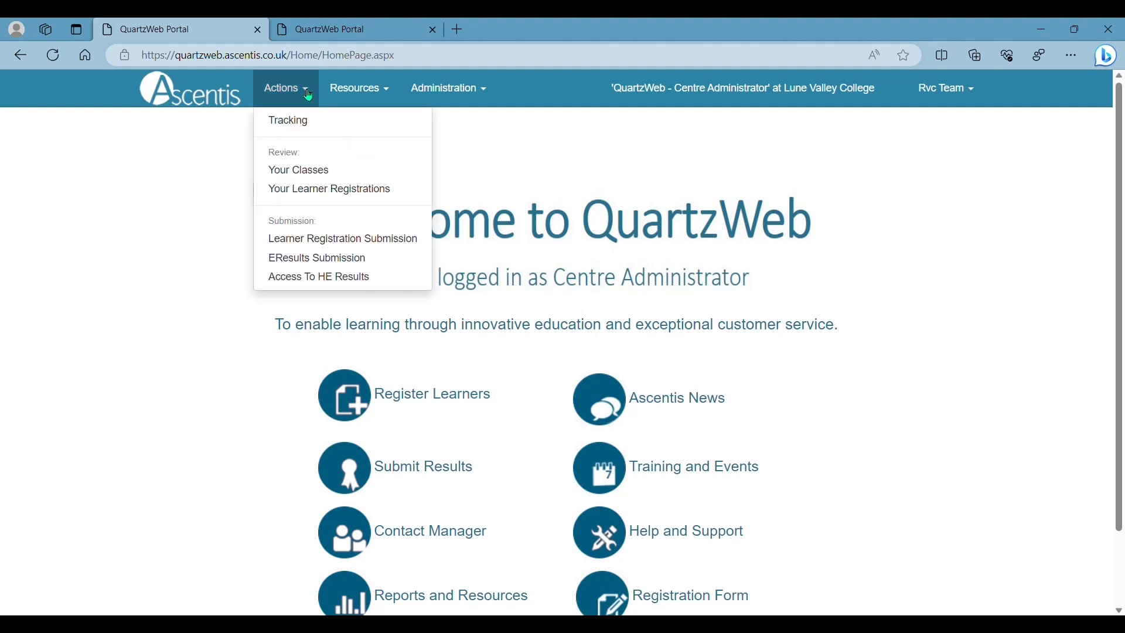
pyautogui.click(306, 170)
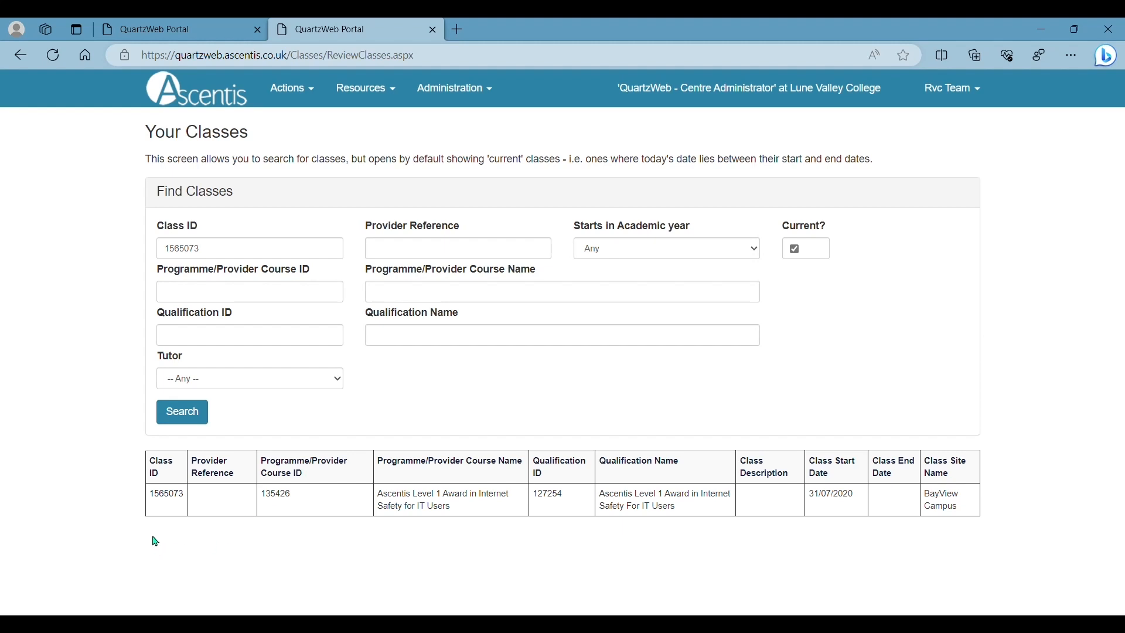
# Step: Open class 1565073 and review its BayView Campus details, 31/07/2020 start and one registered learner
pyautogui.click(166, 498)
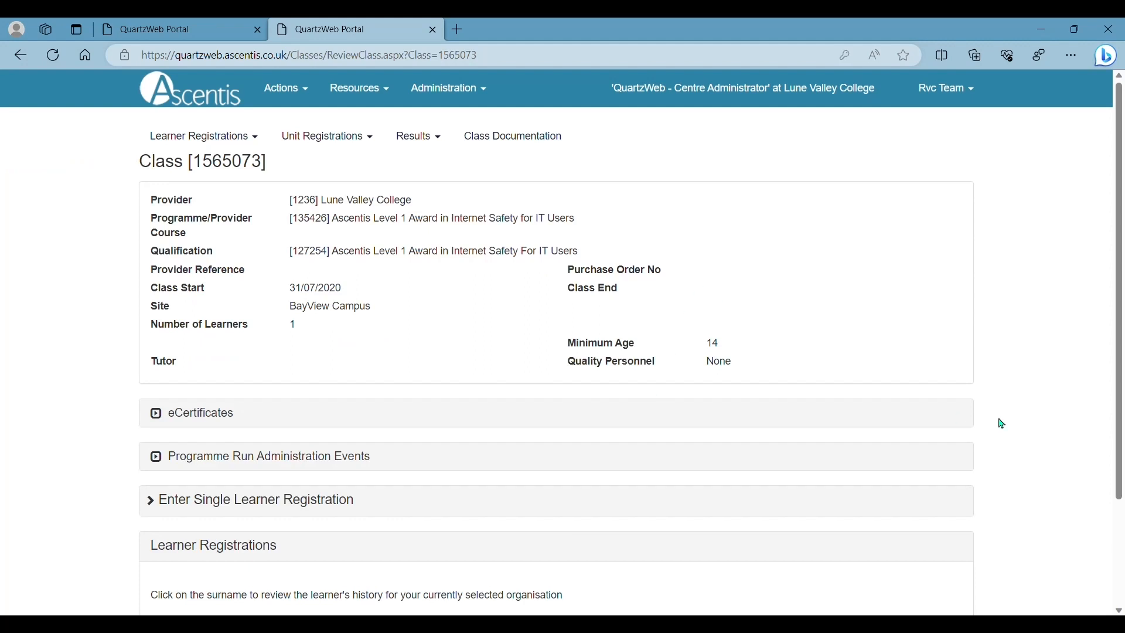
pyautogui.scroll(-1, 1046, 395)
pyautogui.scroll(1, 1046, 396)
pyautogui.scroll(-1, 947, 340)
pyautogui.scroll(1, 947, 340)
pyautogui.scroll(-2, 988, 348)
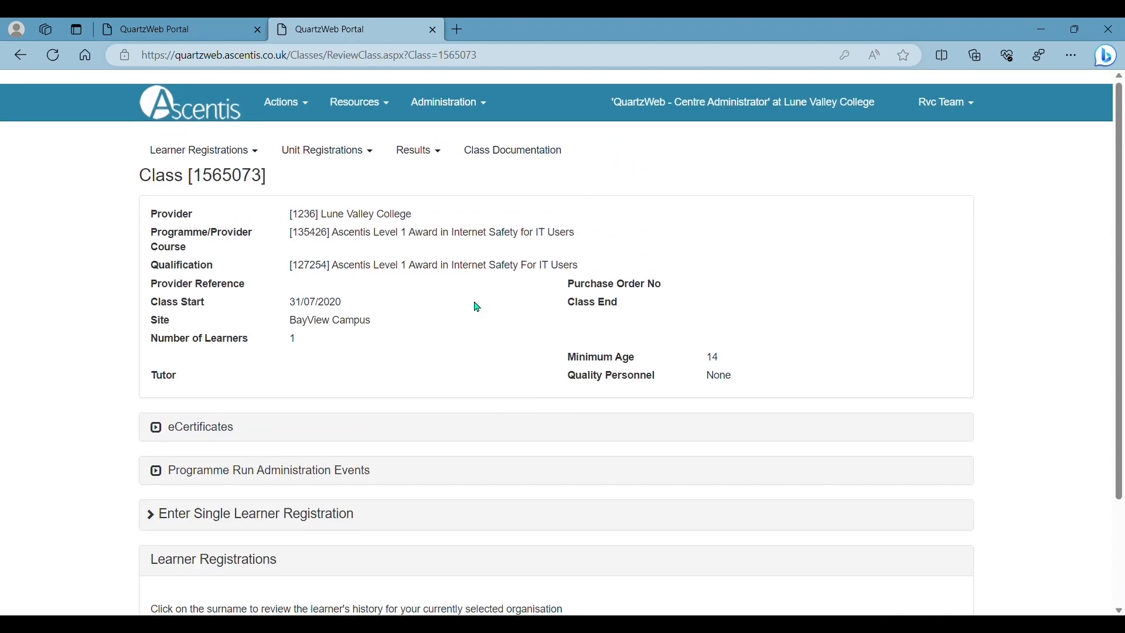
pyautogui.scroll(3, 475, 306)
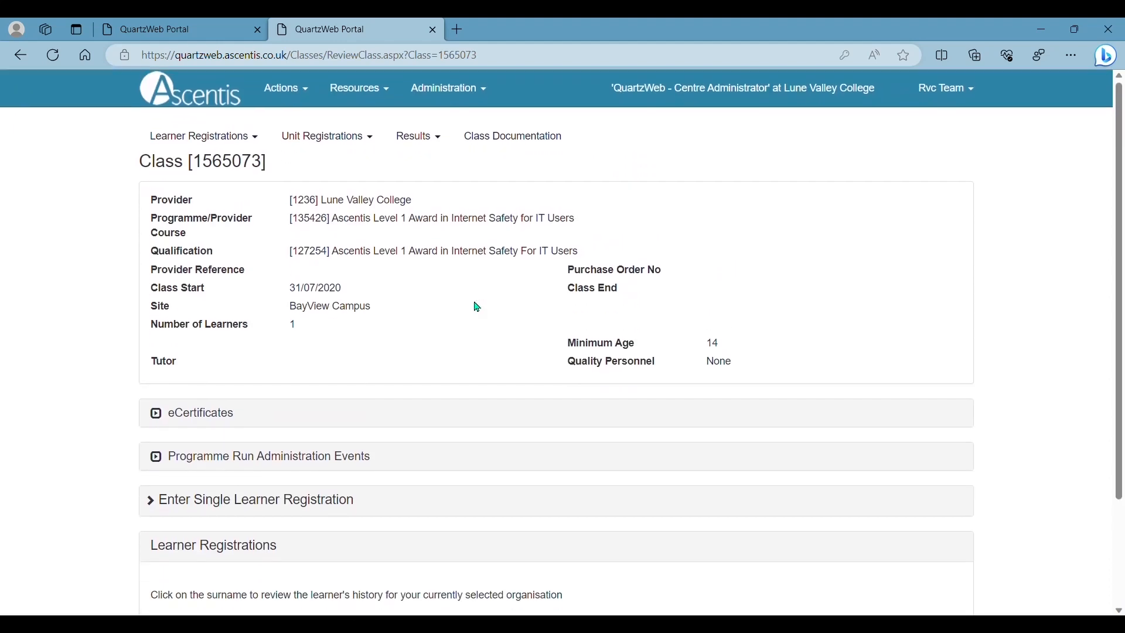
# Step: Go to Results > Assessment Scheduling for class 1565073 and review the unit and eligible learner
pyautogui.click(450, 149)
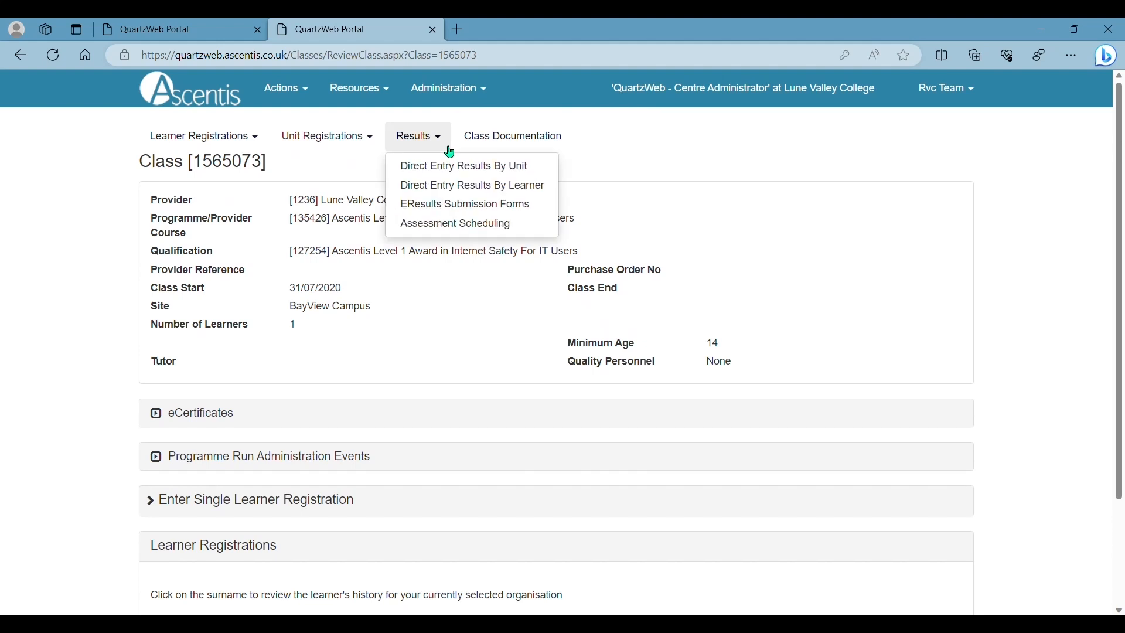
pyautogui.click(466, 227)
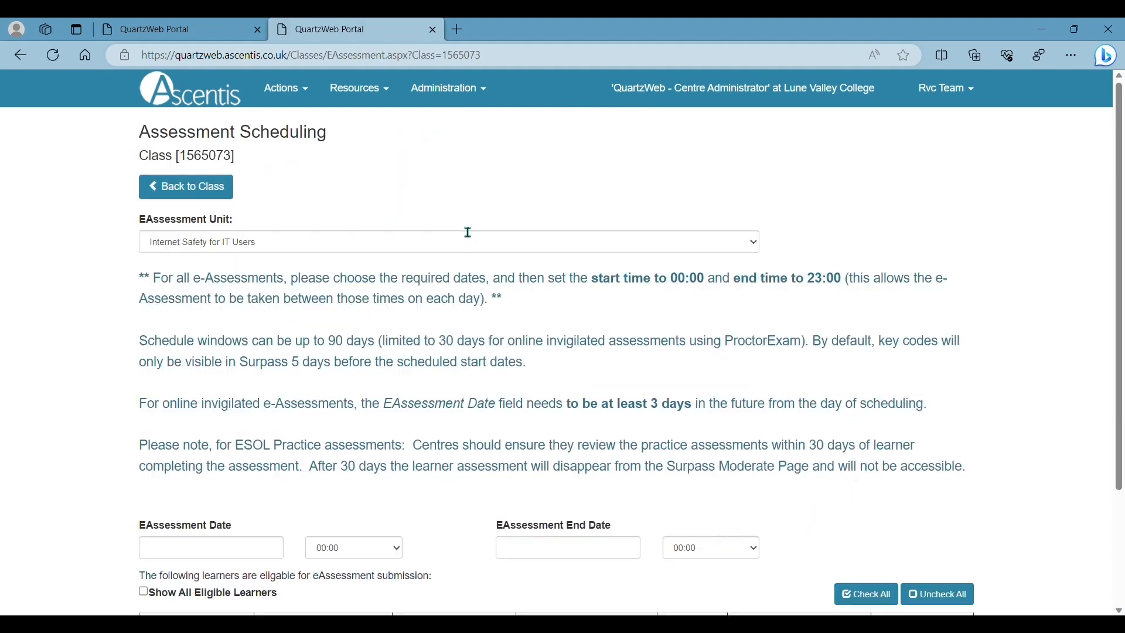
pyautogui.scroll(-1, 495, 359)
pyautogui.scroll(1, 496, 359)
pyautogui.scroll(-2, 637, 359)
pyautogui.scroll(2, 641, 359)
pyautogui.scroll(-1, 643, 359)
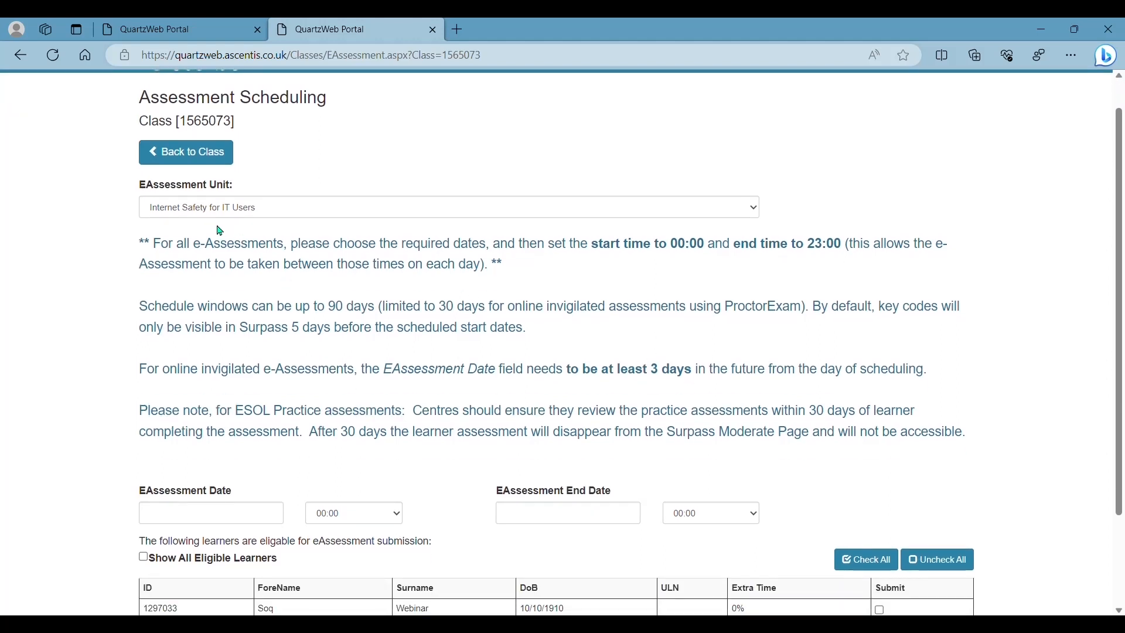
pyautogui.scroll(-2, 436, 271)
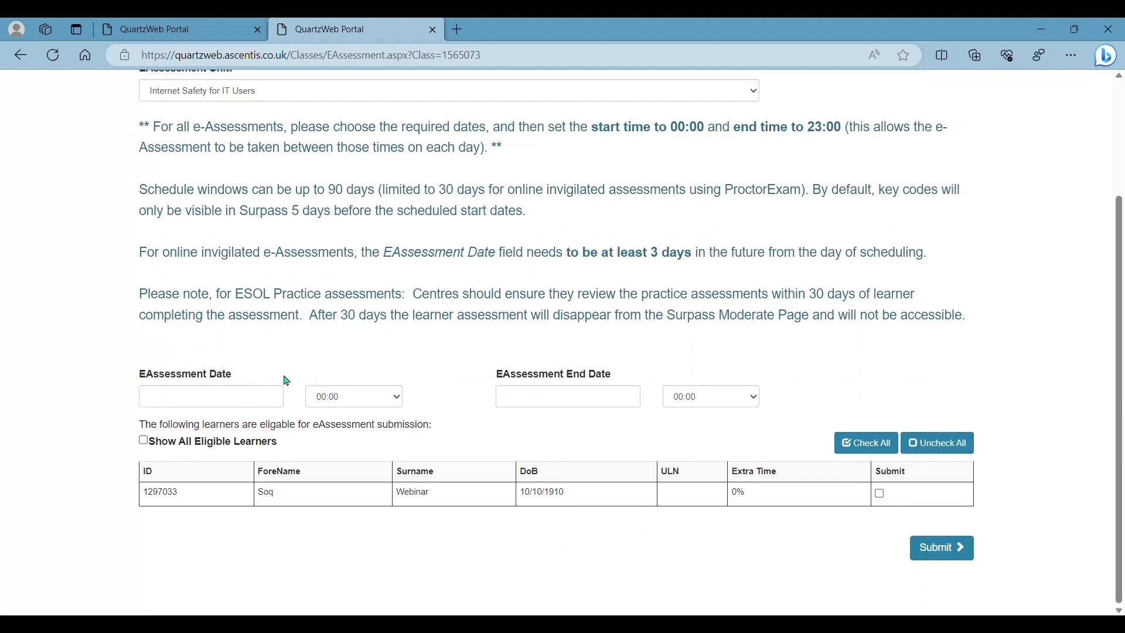
# Step: Pick 22 August 2023 as the eAssessment start date, correcting an earlier 21 August choice
pyautogui.click(257, 410)
pyautogui.click(289, 309)
pyautogui.click(200, 393)
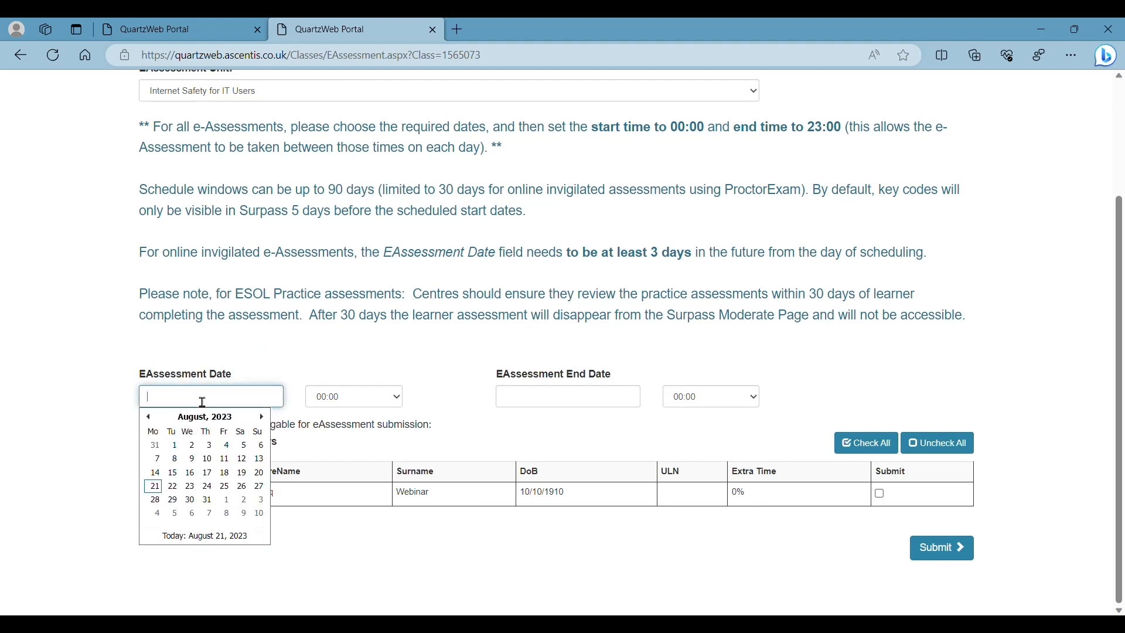
pyautogui.click(156, 488)
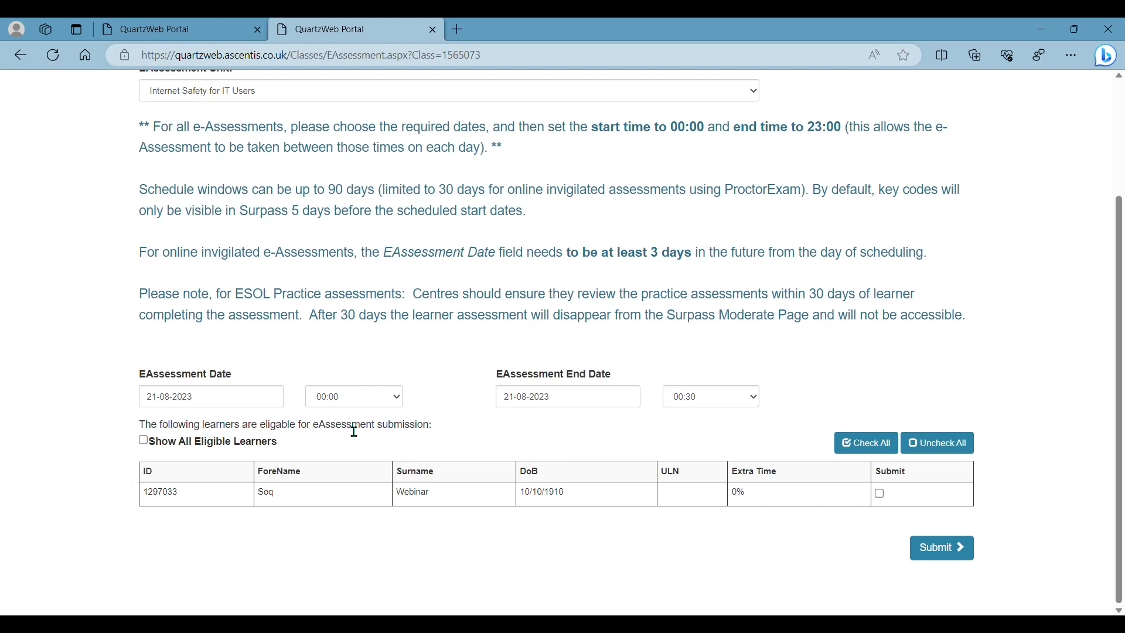
pyautogui.click(261, 394)
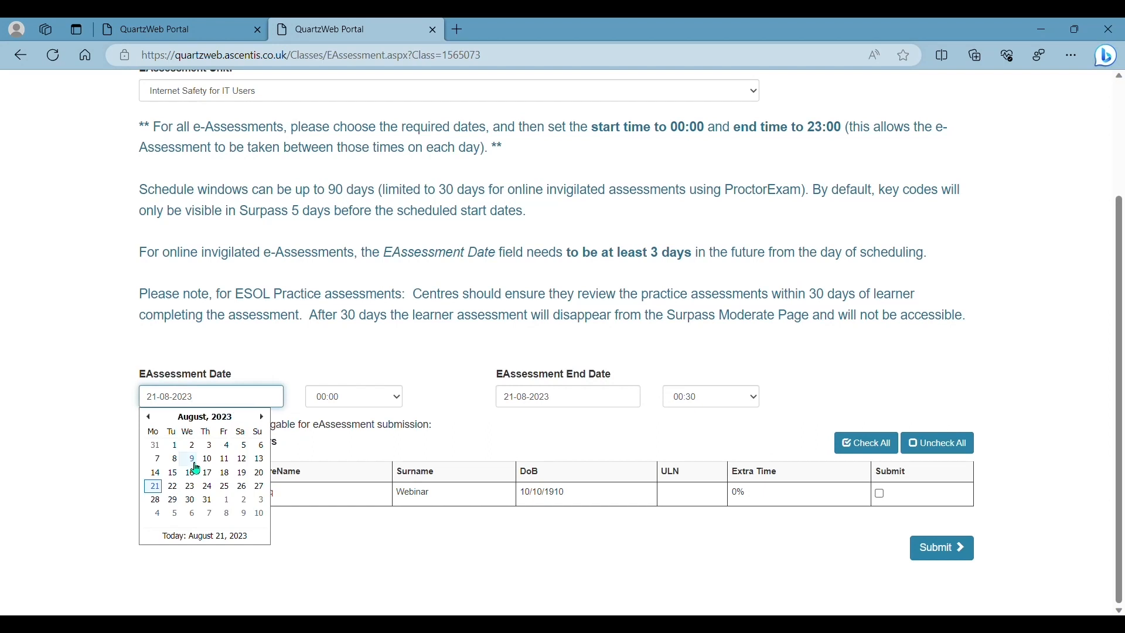
pyautogui.click(177, 487)
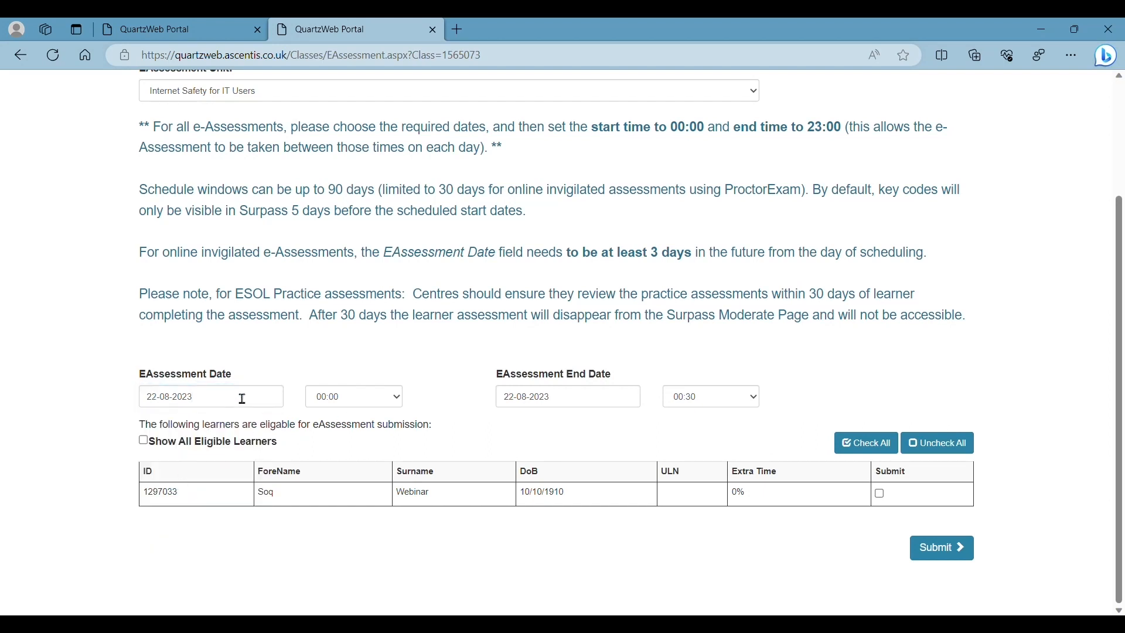
pyautogui.scroll(1, 458, 298)
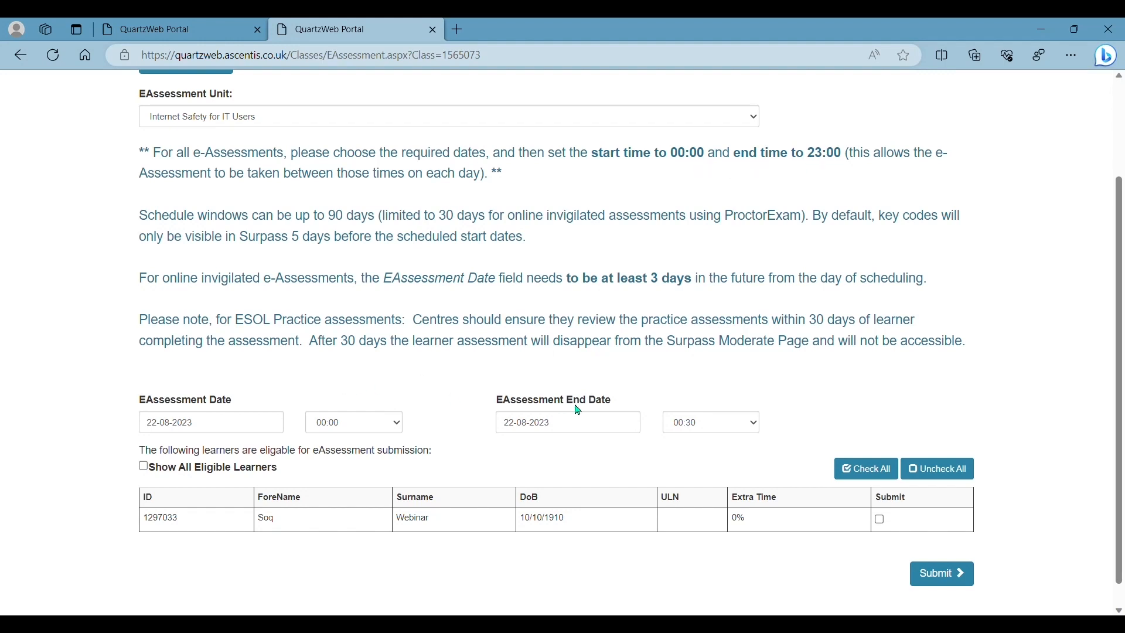
# Step: Set the end to 25 August 2023 at 23:00 and tick the learner's Submit checkbox
pyautogui.click(582, 424)
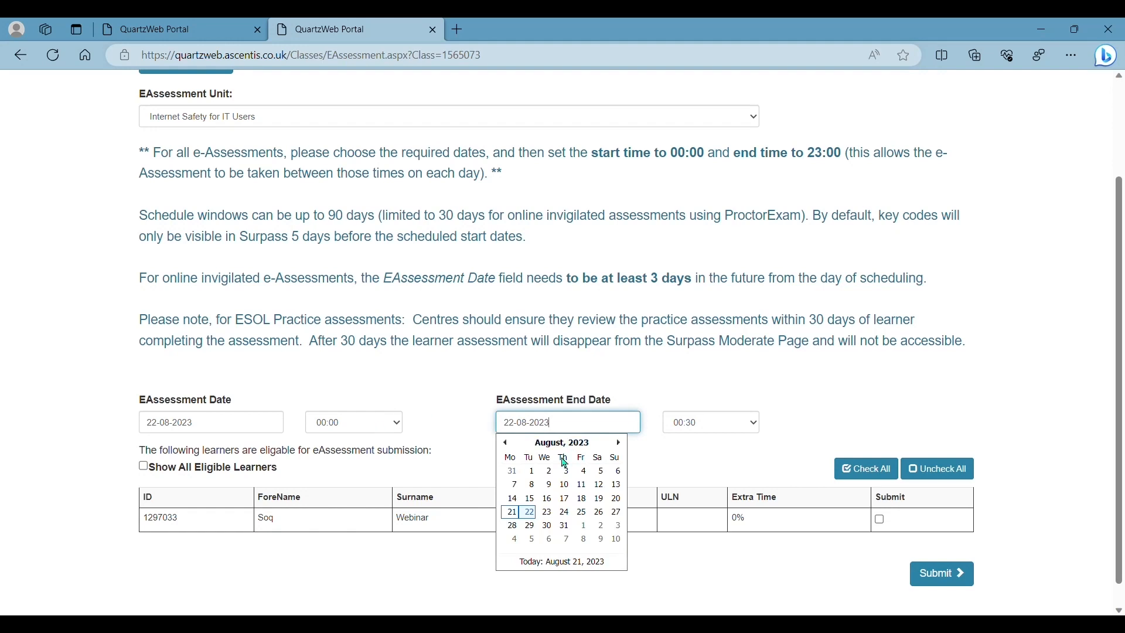
pyautogui.click(585, 514)
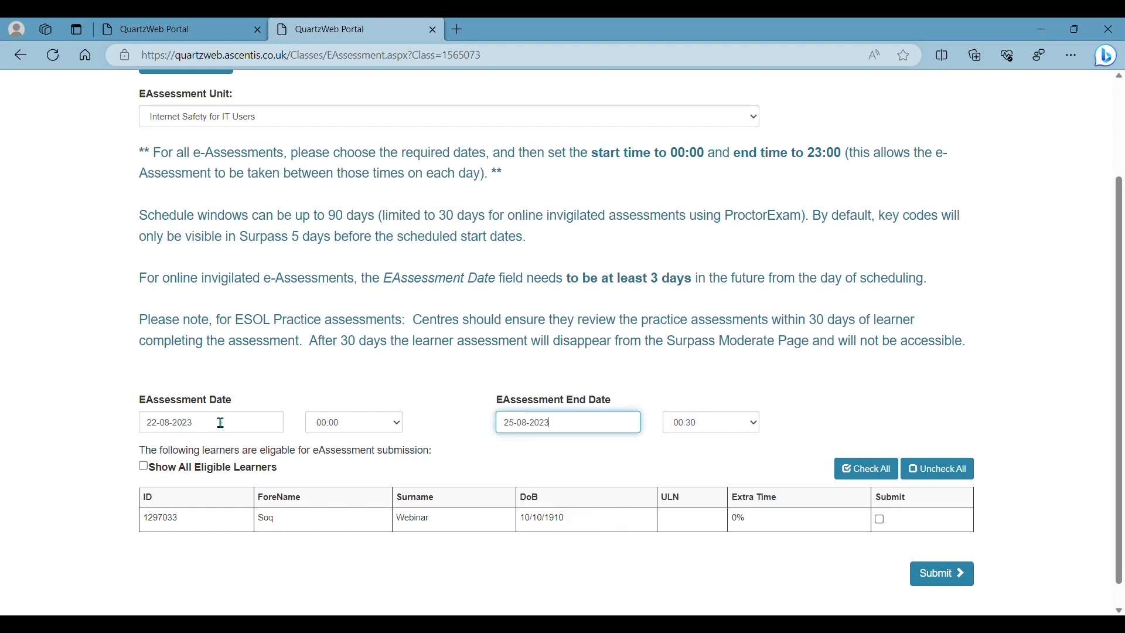
pyautogui.click(756, 420)
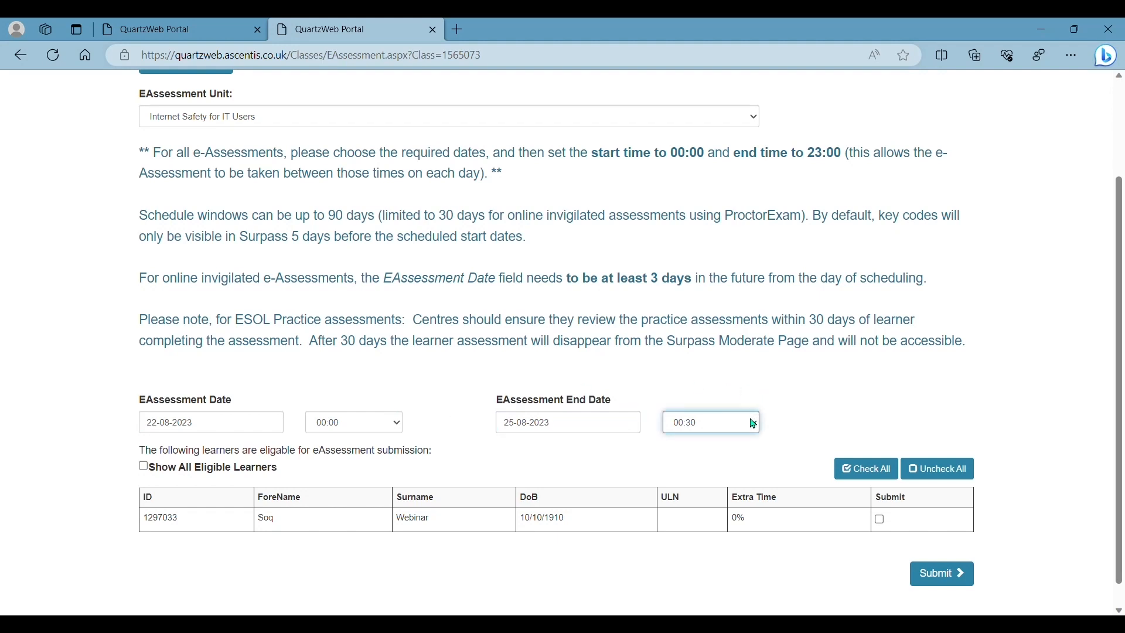
pyautogui.click(705, 390)
pyautogui.click(885, 524)
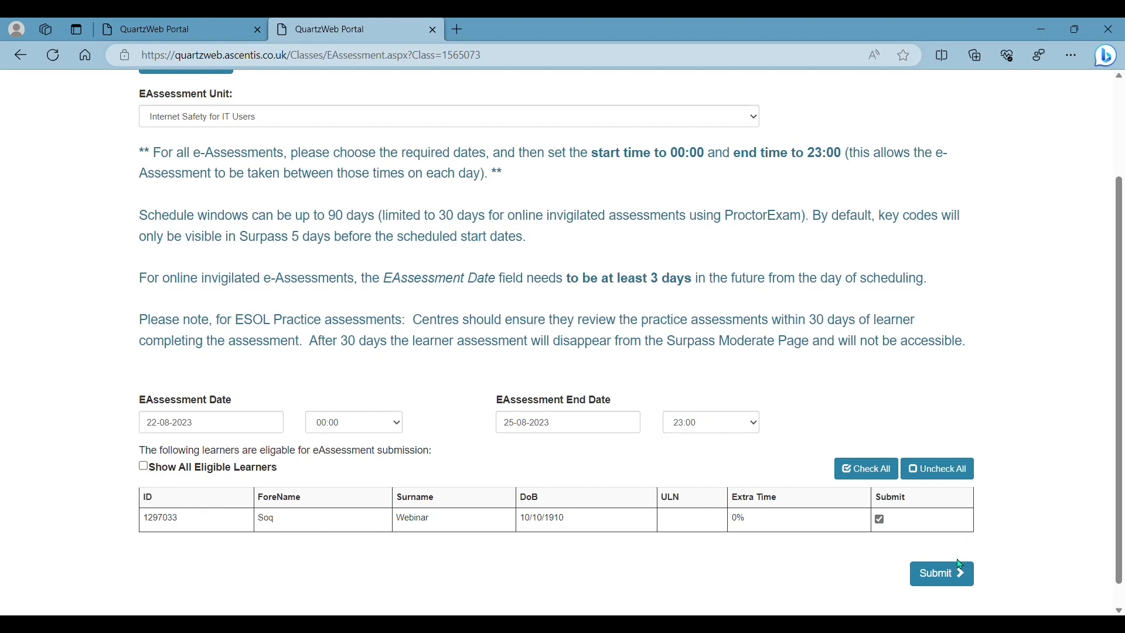
pyautogui.click(963, 589)
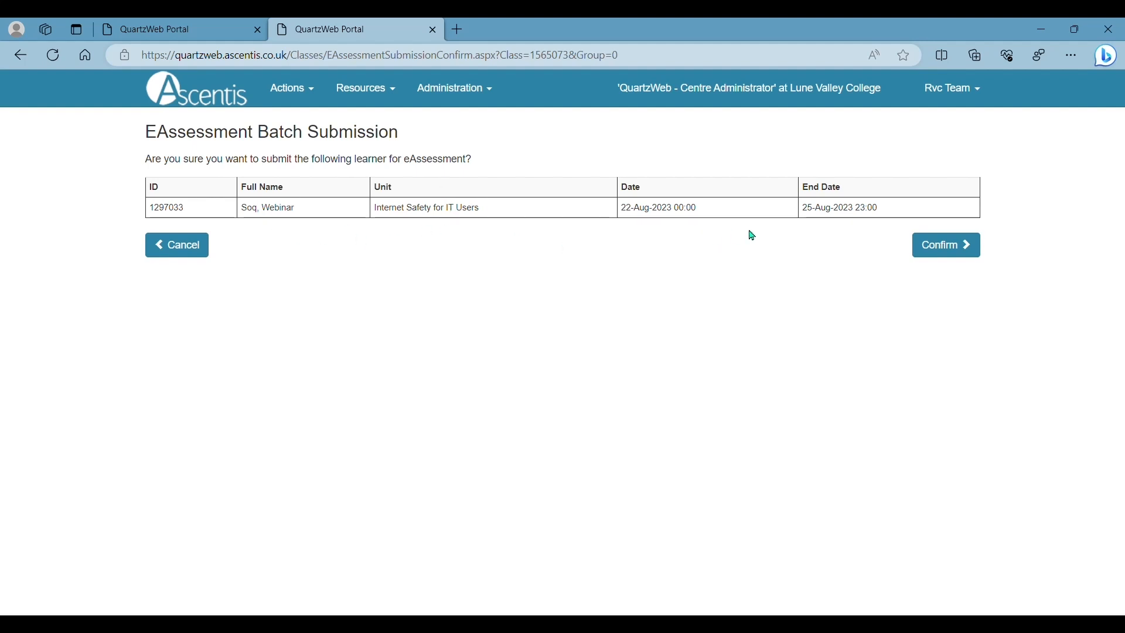
pyautogui.click(964, 253)
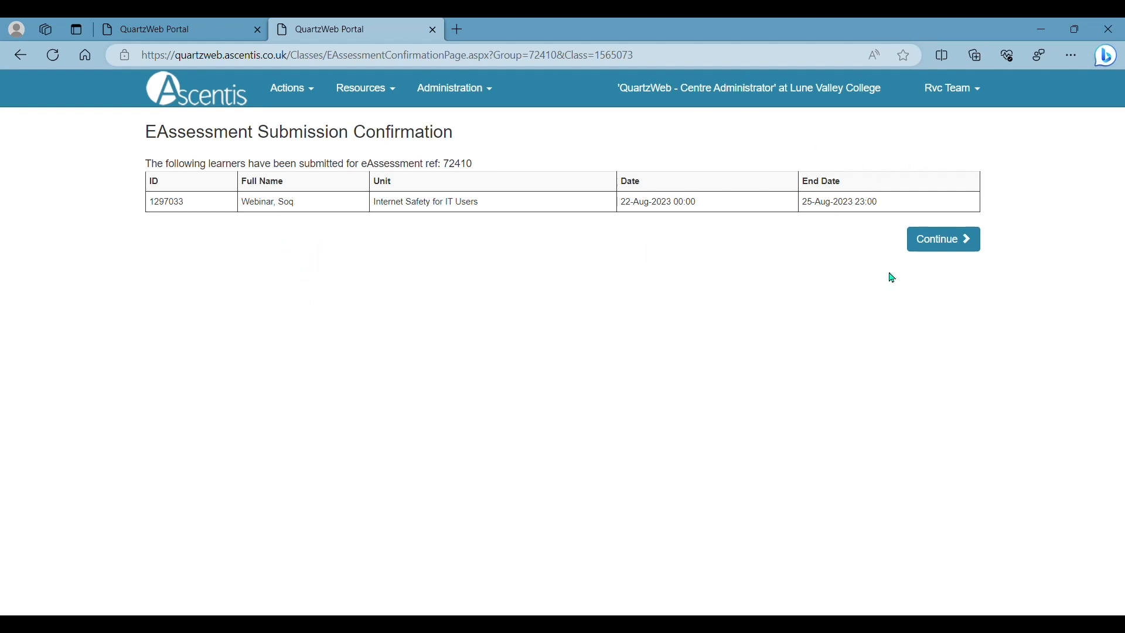
# Step: Continue back to Assessment Scheduling for class 1565073 and check no learners remain eligible
pyautogui.click(959, 248)
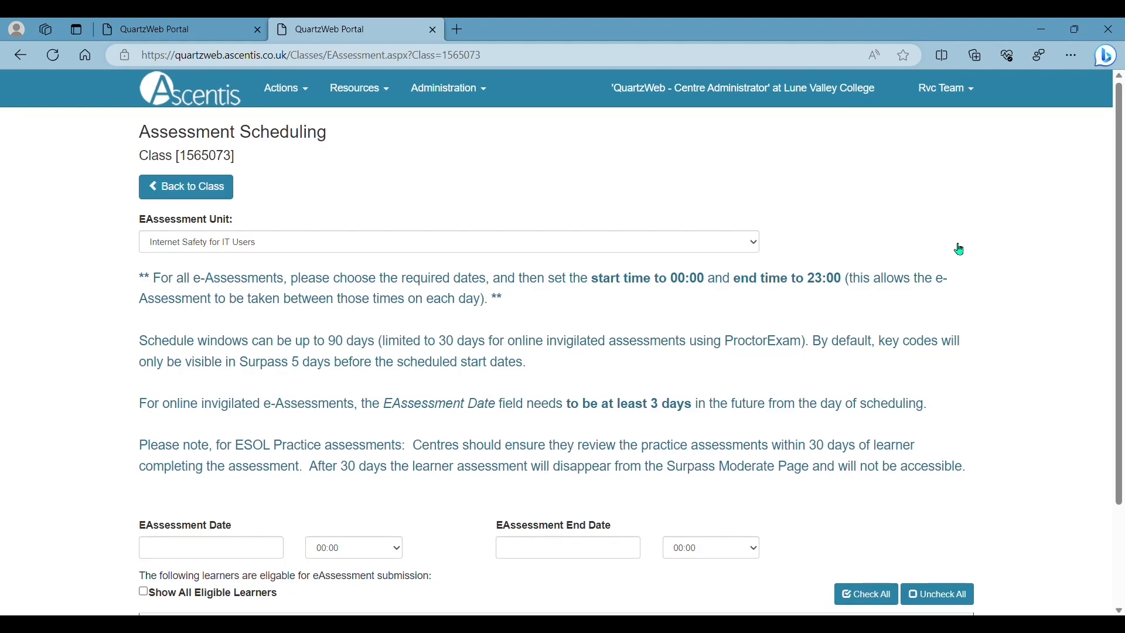
pyautogui.scroll(-3, 938, 249)
pyautogui.scroll(3, 786, 244)
pyautogui.scroll(-2, 514, 318)
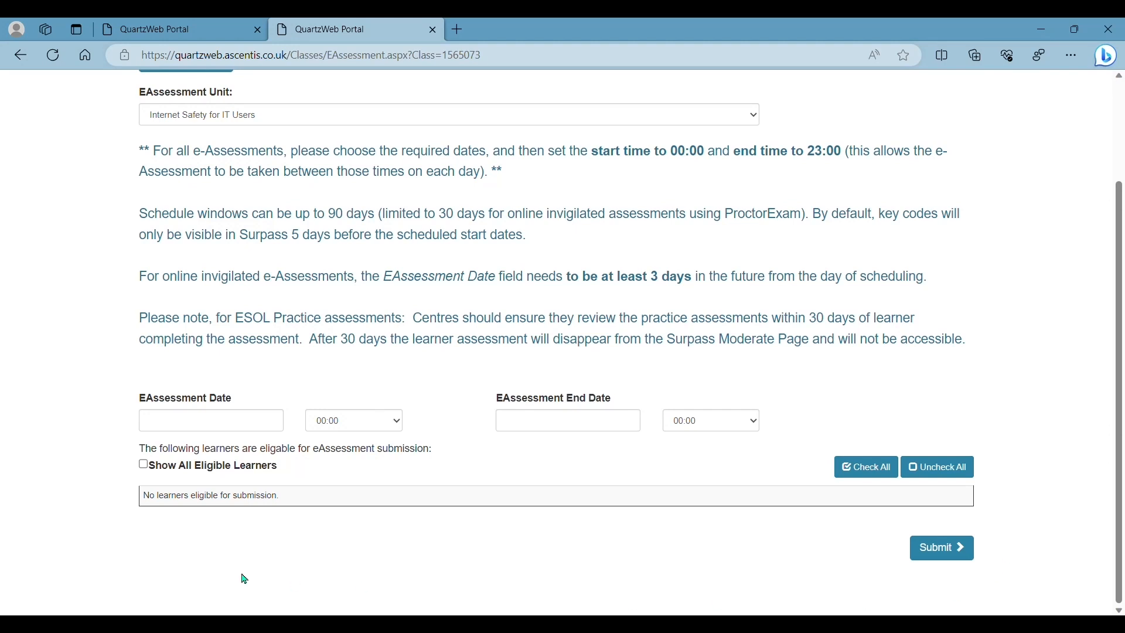
pyautogui.scroll(3, 454, 340)
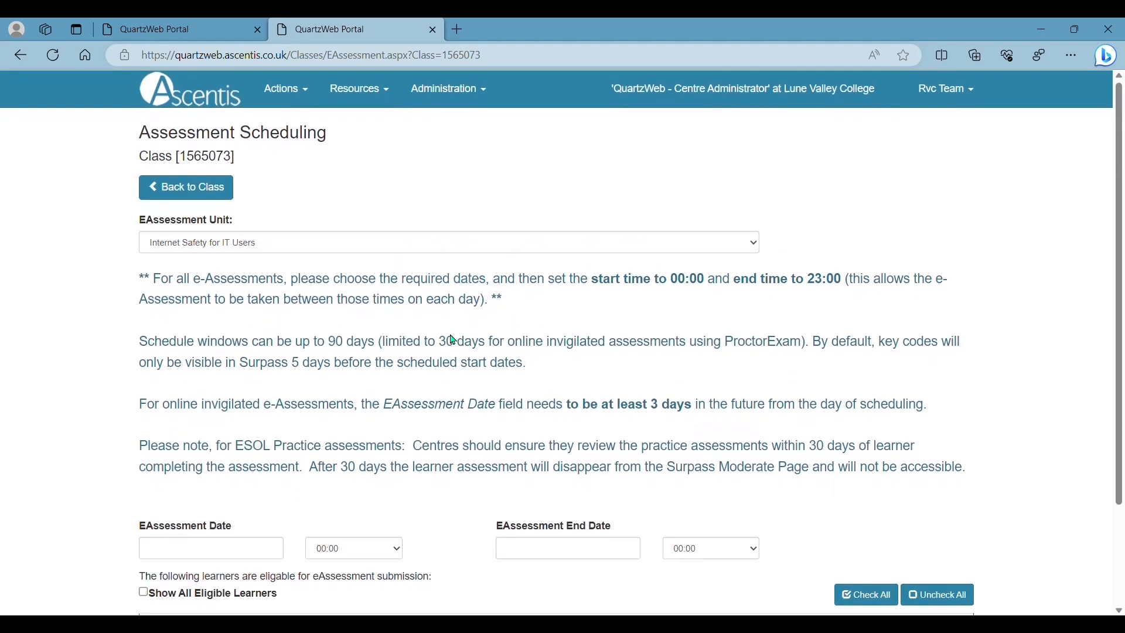